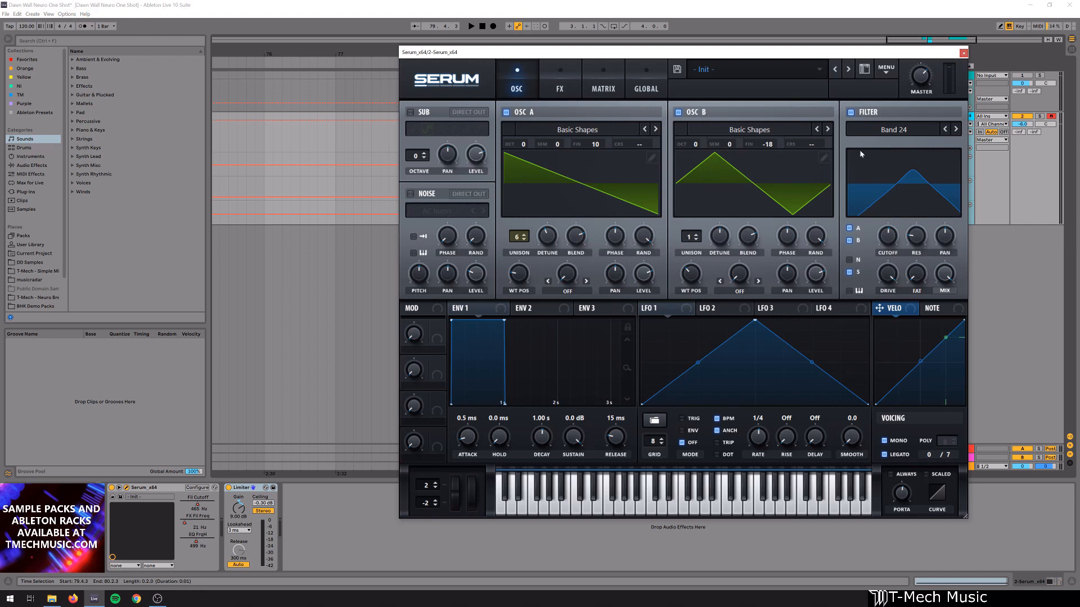
# - Bypass the active effects in the synth's FX rack, including the phaser, filter and distortion
pyautogui.click(580, 88)
pyautogui.moveTo(952, 138); pyautogui.dragTo(966, 264)
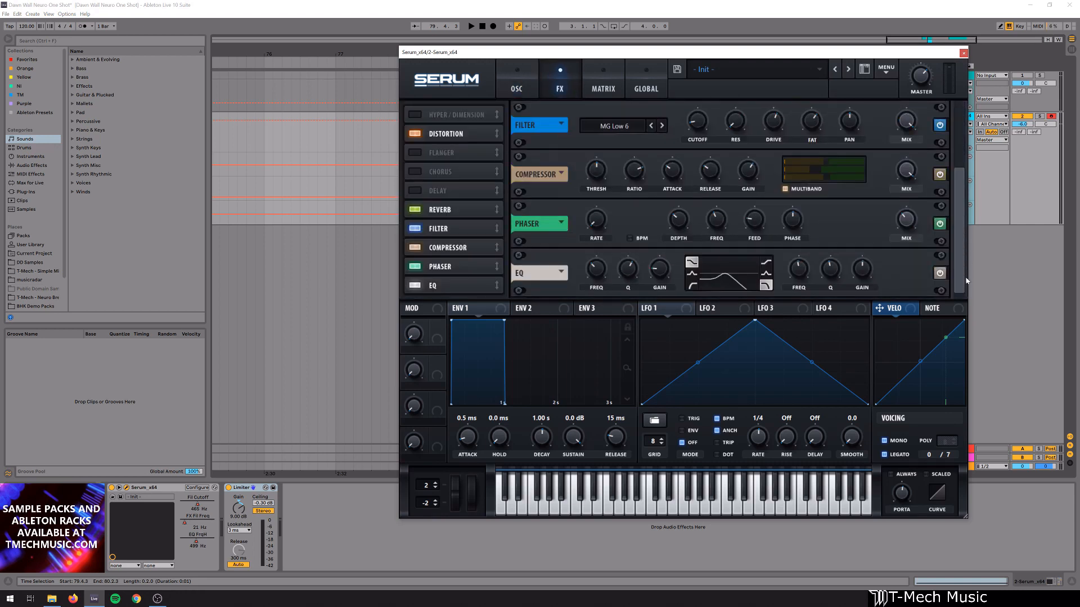
pyautogui.click(941, 224)
pyautogui.click(942, 129)
pyautogui.click(959, 132)
pyautogui.click(940, 143)
pyautogui.moveTo(965, 147); pyautogui.dragTo(963, 99)
pyautogui.click(938, 125)
# - Switch off the main filter and oscillator B so only oscillator A sounds
pyautogui.click(516, 93)
pyautogui.click(851, 112)
pyautogui.click(676, 113)
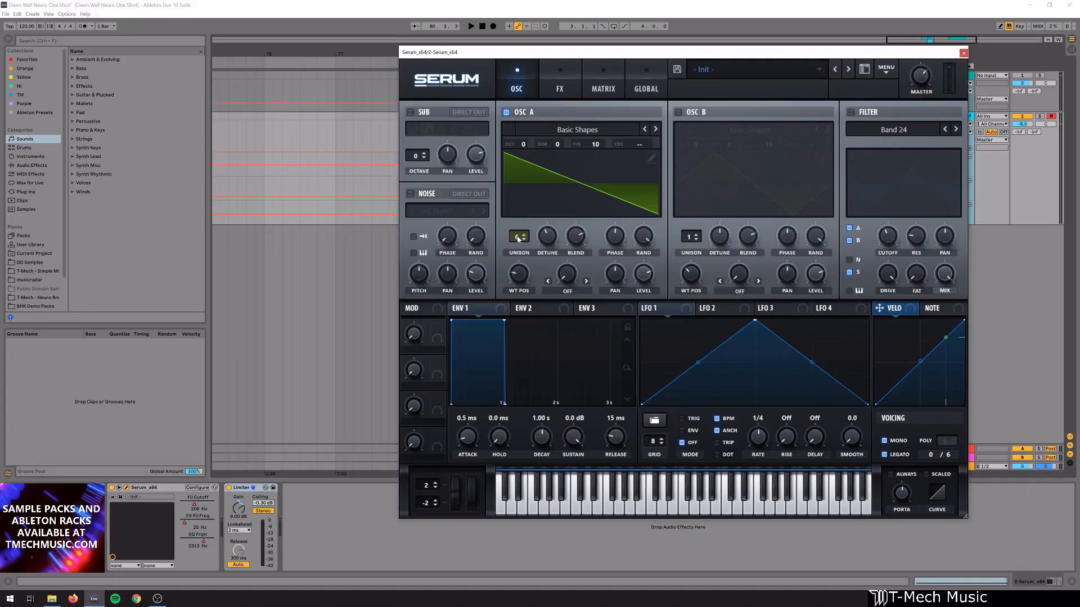
# - Audition oscillator A on its own while varying its unison voice count
pyautogui.moveTo(518, 239); pyautogui.dragTo(519, 10)
pyautogui.press('space')
pyautogui.press('space')
pyautogui.doubleClick(517, 237)
pyautogui.press('space')
pyautogui.press('space')
pyautogui.press('space')
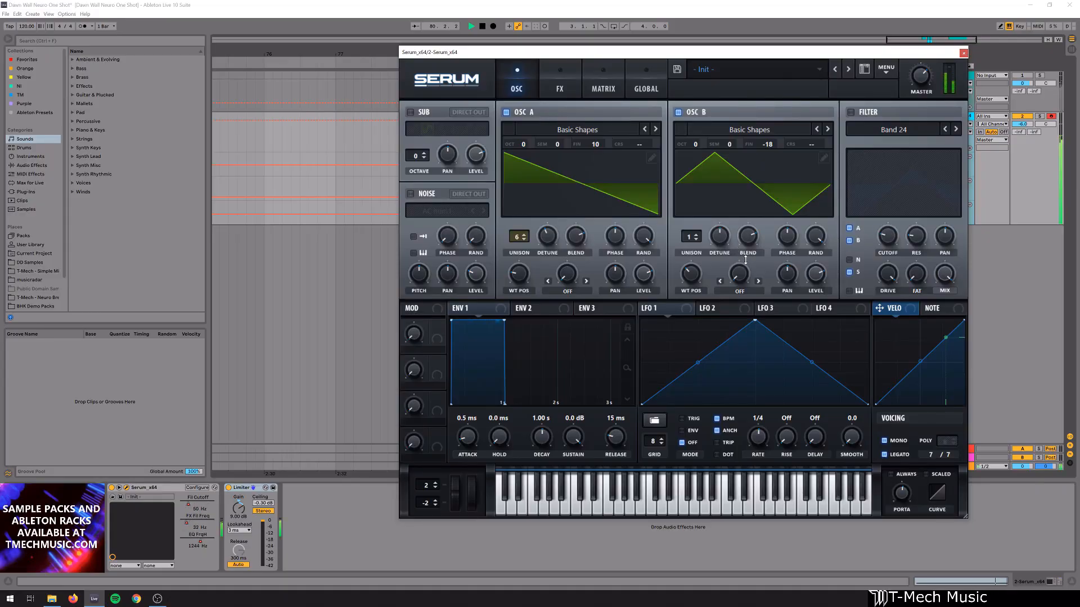
# - Compare the sound with oscillator B switched on and off during playback
pyautogui.press('space')
pyautogui.click(678, 111)
pyautogui.press('space')
pyautogui.click(678, 111)
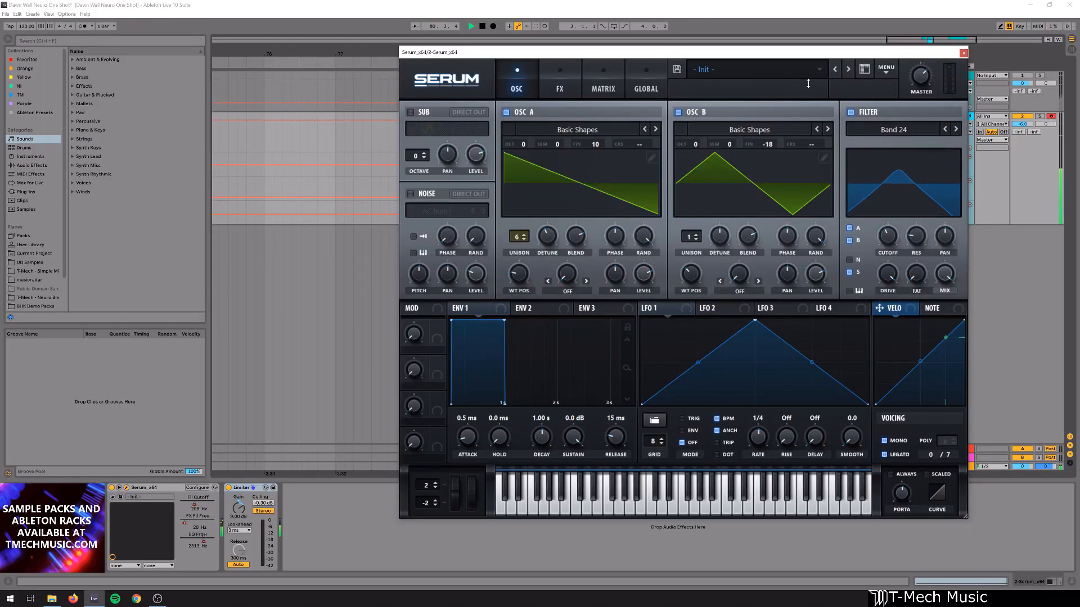
pyautogui.press('space')
# - Move the Serum window aside to uncover the clips and play the selected section with its automation
pyautogui.moveTo(748, 49); pyautogui.dragTo(789, 42)
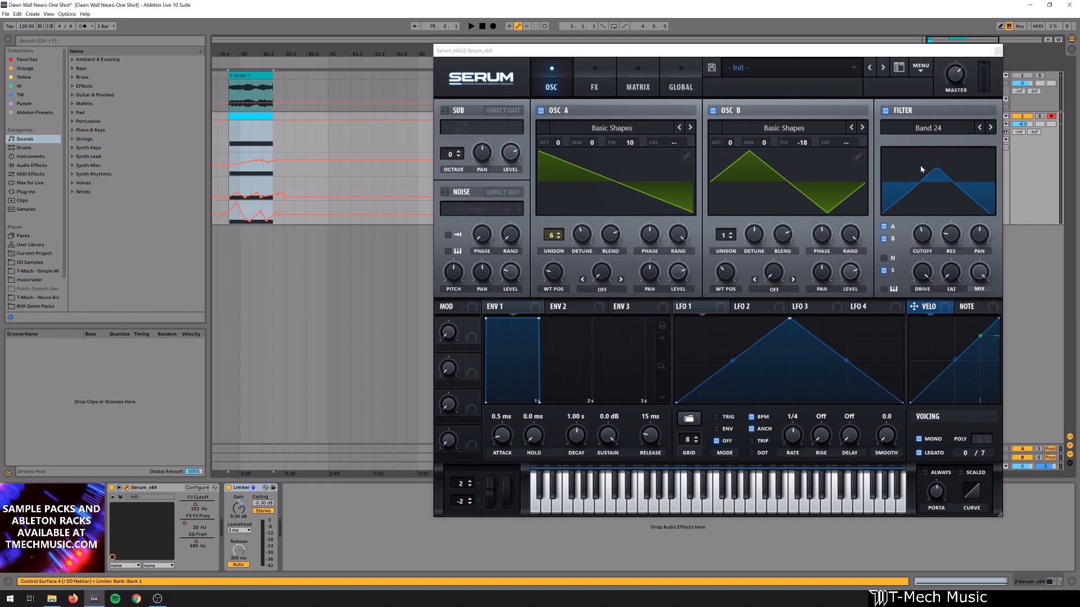
pyautogui.press('space')
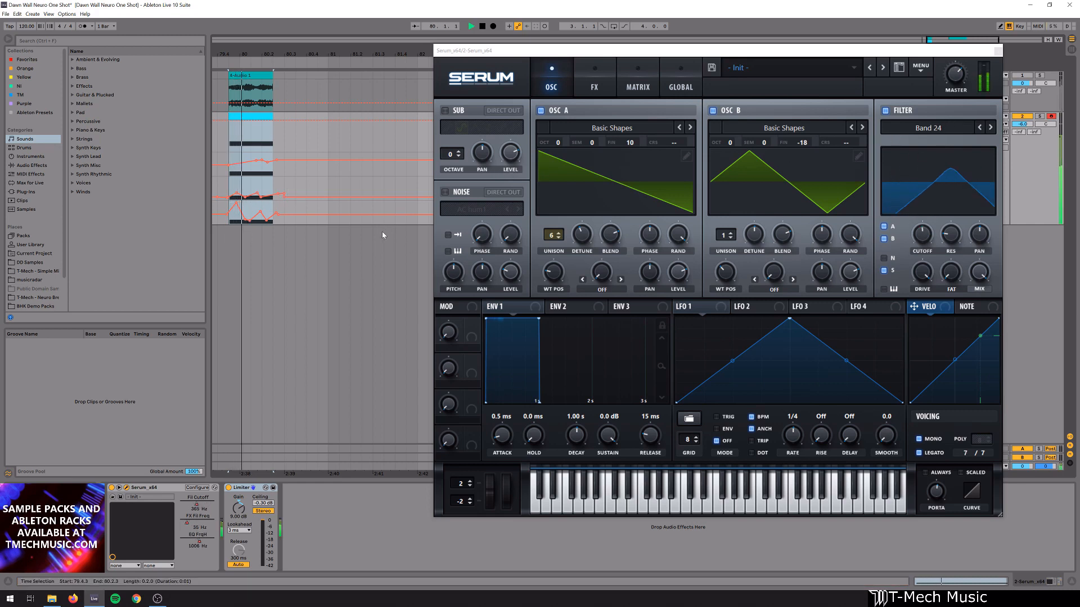
pyautogui.press('space')
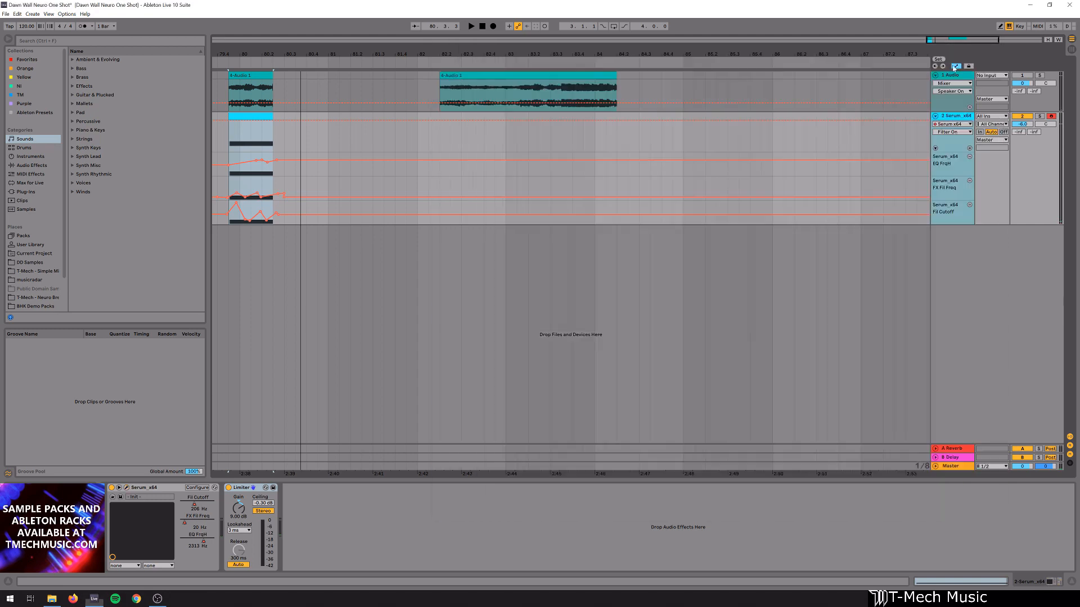
# - Close the synth window and zoom the arrangement to the selected clips and their automation lanes
pyautogui.click(998, 51)
pyautogui.press('z')
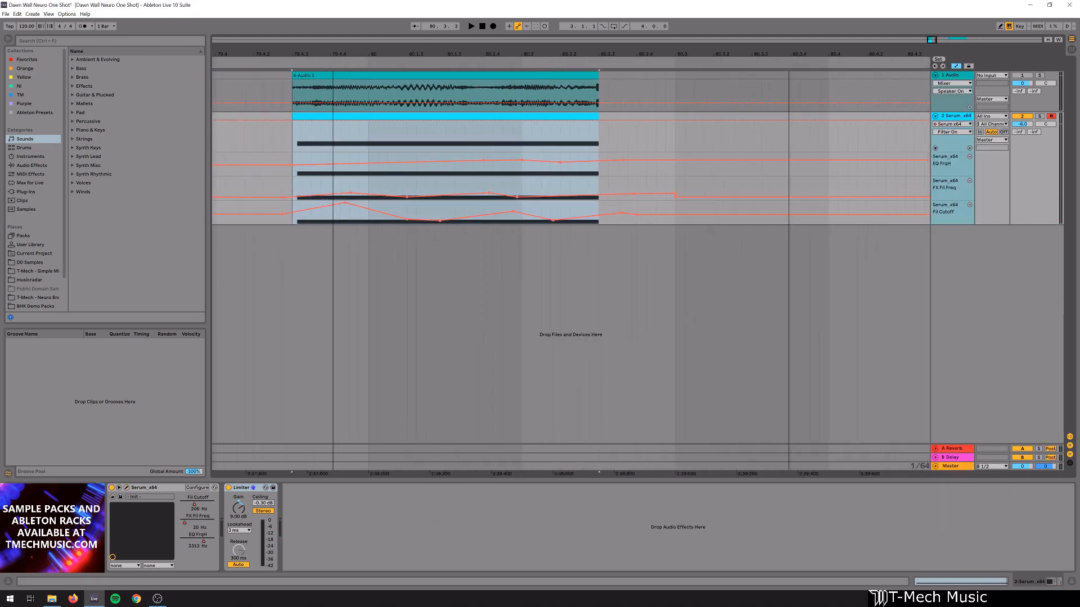
pyautogui.click(438, 218)
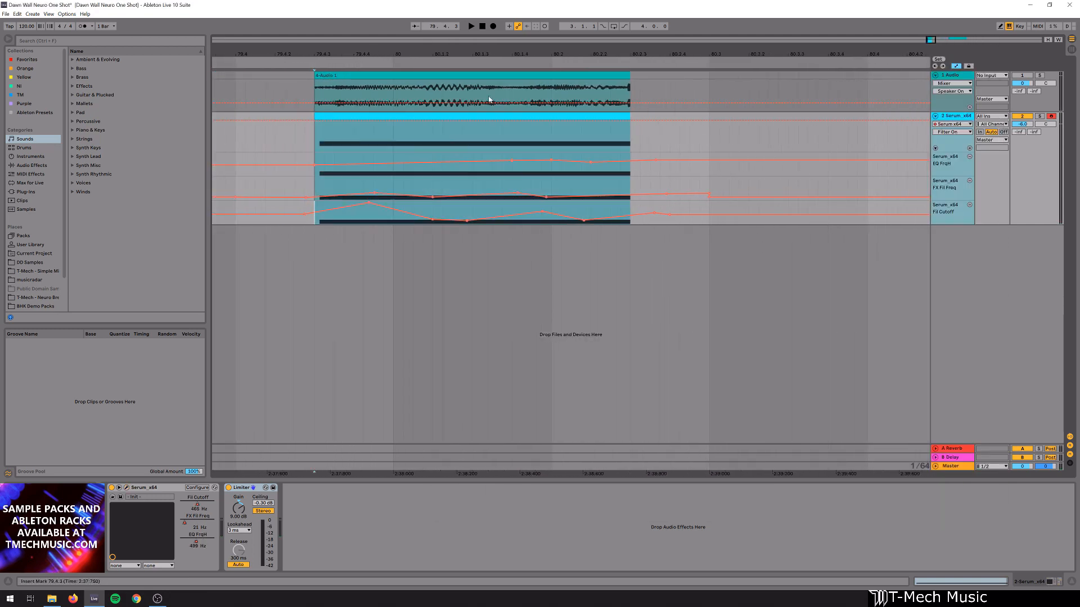
# - Examine the start, middle and end of the audio clip's waveform above the Serum automation lanes
pyautogui.moveTo(313, 90); pyautogui.dragTo(492, 101)
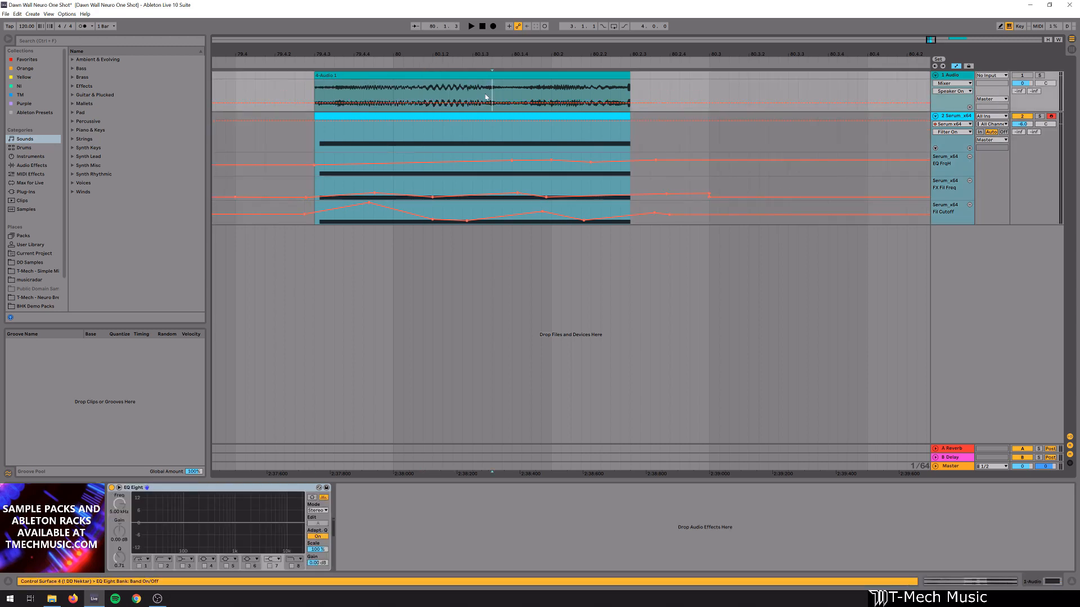
pyautogui.click(466, 99)
pyautogui.moveTo(465, 99); pyautogui.dragTo(651, 97)
pyautogui.click(612, 98)
pyautogui.click(670, 92)
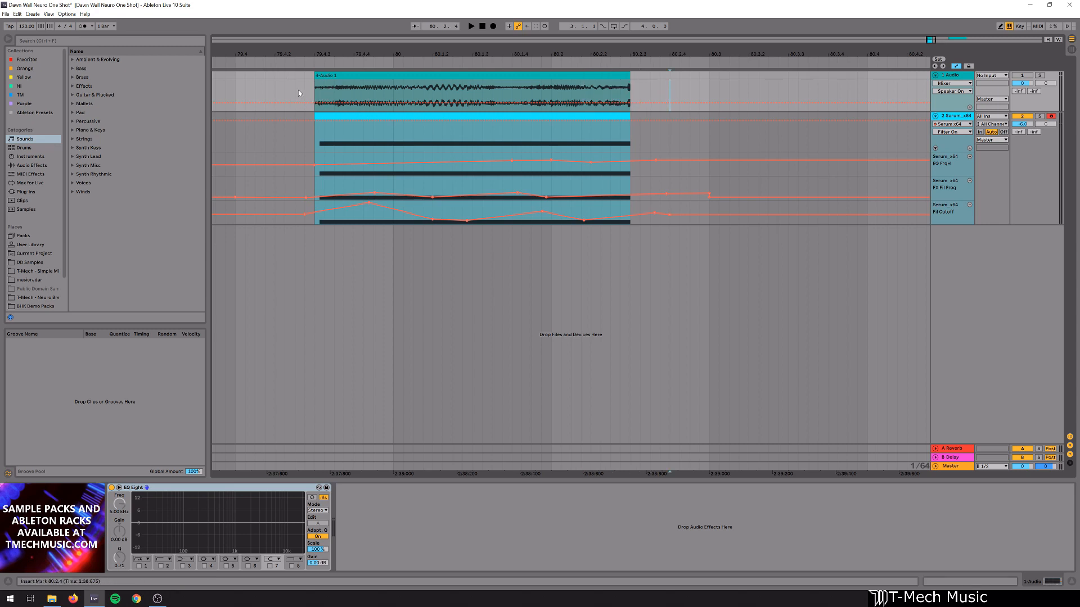
pyautogui.moveTo(305, 95); pyautogui.dragTo(412, 94)
pyautogui.click(333, 93)
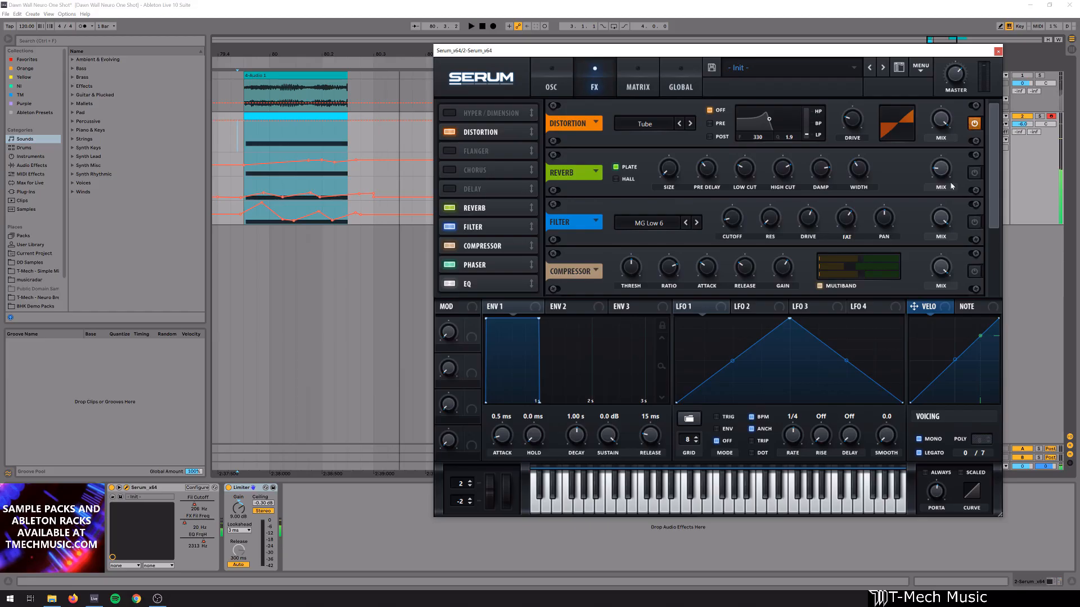
# - Enable the reverb and filter effects in the FX rack and set the playback start at the clip's beginning
pyautogui.click(974, 174)
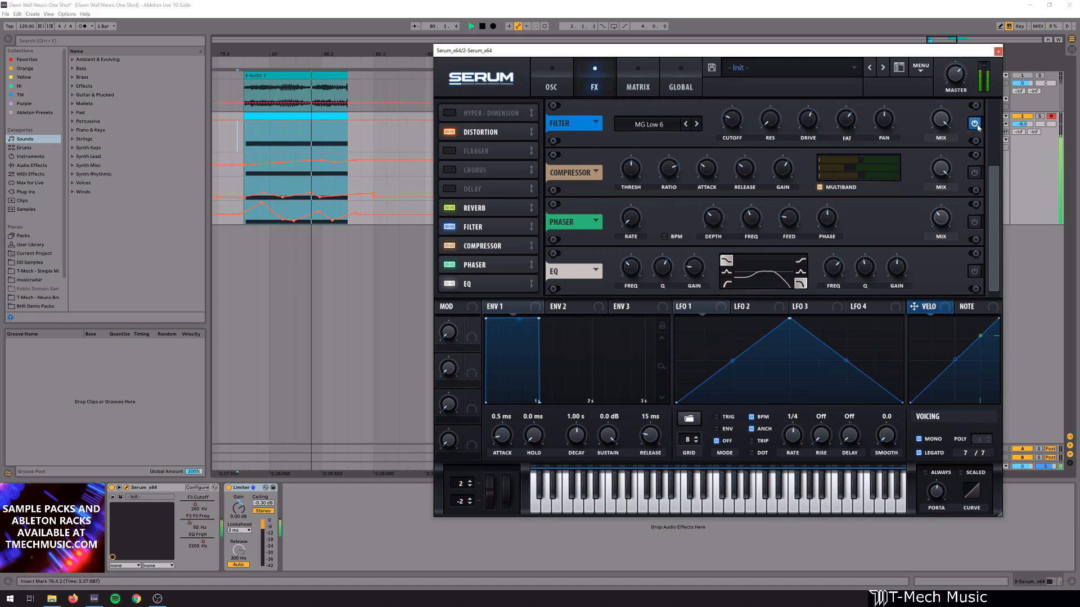
pyautogui.scroll(1, 999, 154)
pyautogui.scroll(1, 999, 155)
pyautogui.click(241, 204)
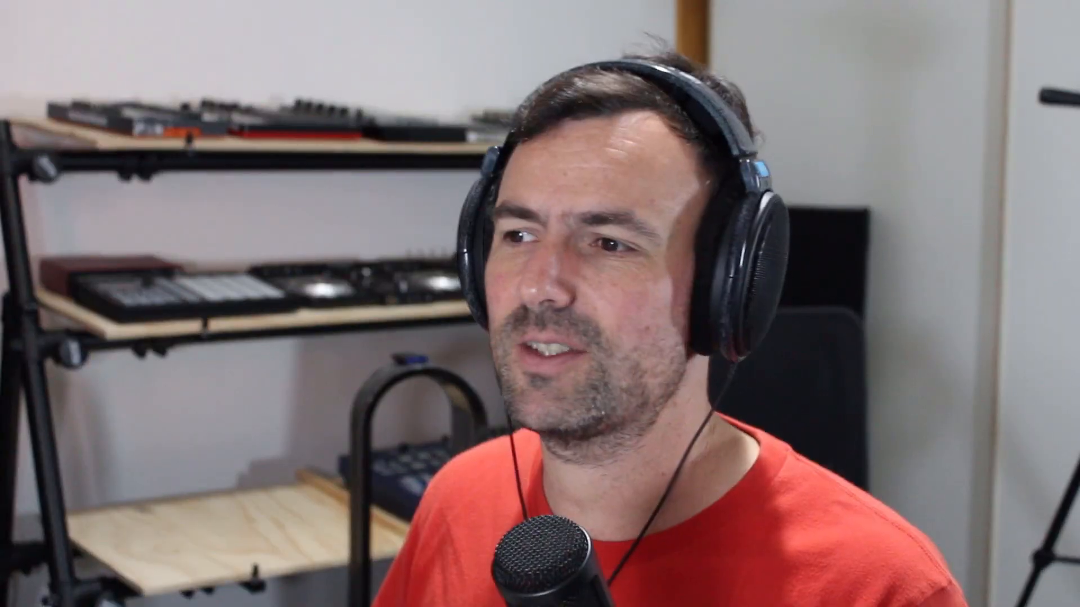
# - Compare the sound with the filter, reverb and distortion effects toggled alongside the compressor
pyautogui.click(974, 223)
pyautogui.press('space')
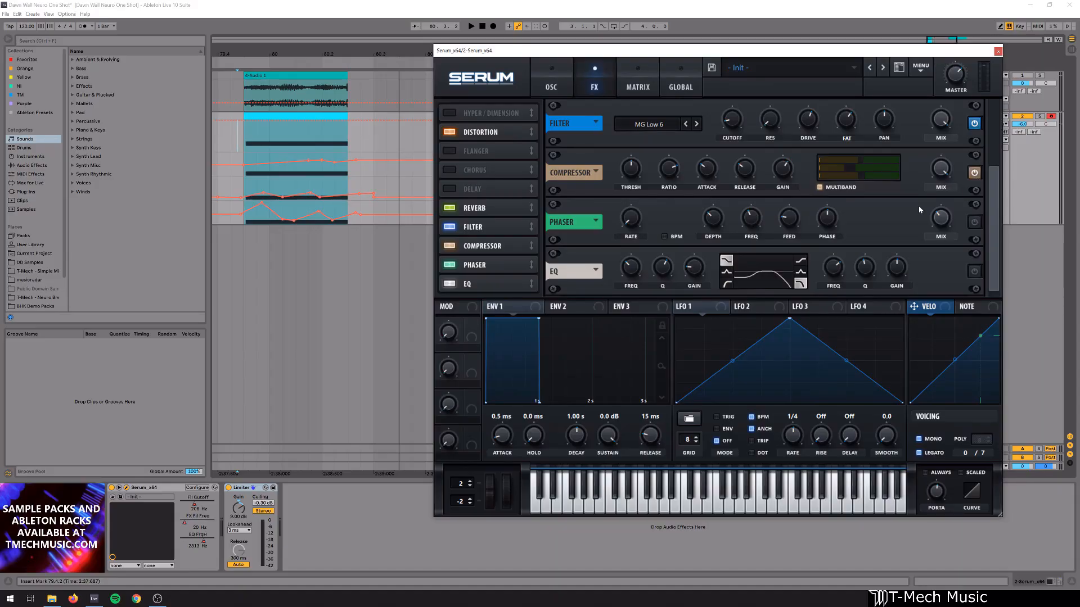
pyautogui.press('space')
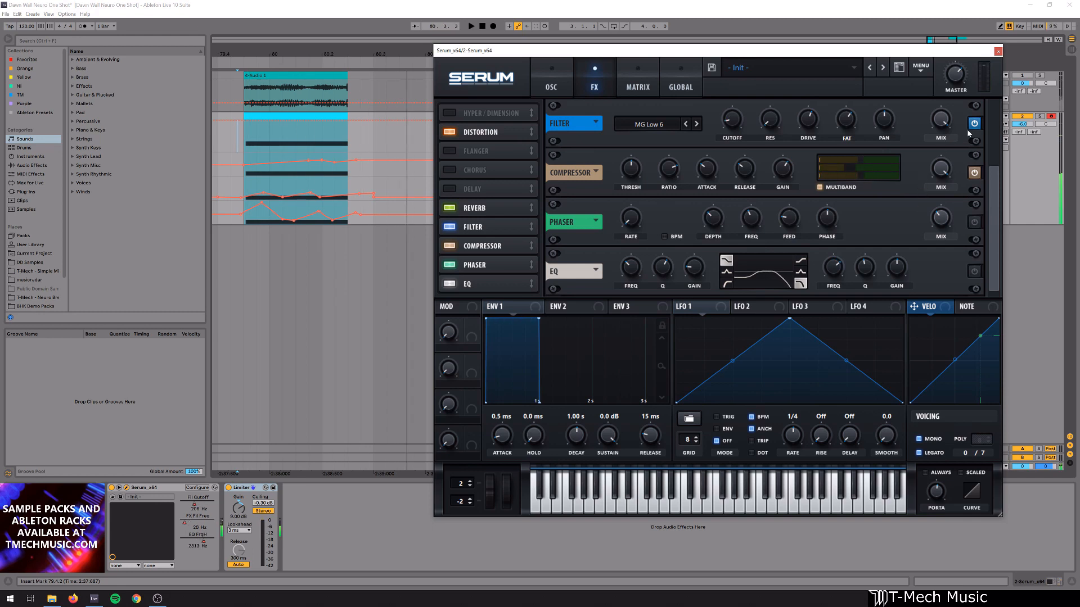
pyautogui.scroll(4, 987, 192)
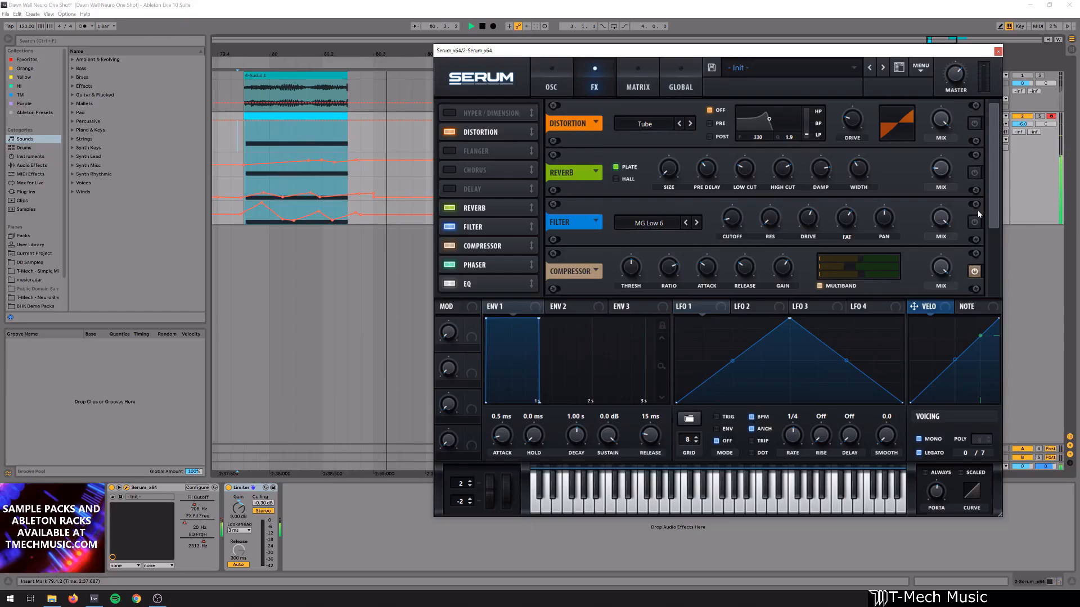
pyautogui.click(975, 222)
pyautogui.click(975, 173)
pyautogui.click(974, 123)
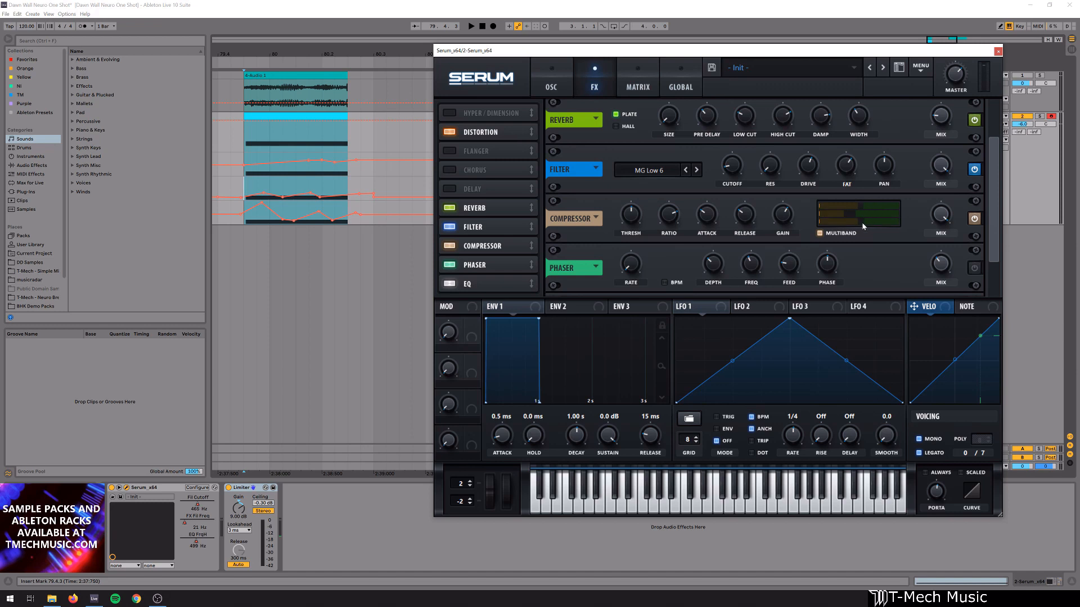
# - Adjust the band levels in the compressor's multiband display slightly and play the section
pyautogui.moveTo(860, 214)
pyautogui.mouseDown()
pyautogui.moveTo(846, 215)
pyautogui.moveTo(861, 214)
pyautogui.mouseUp()
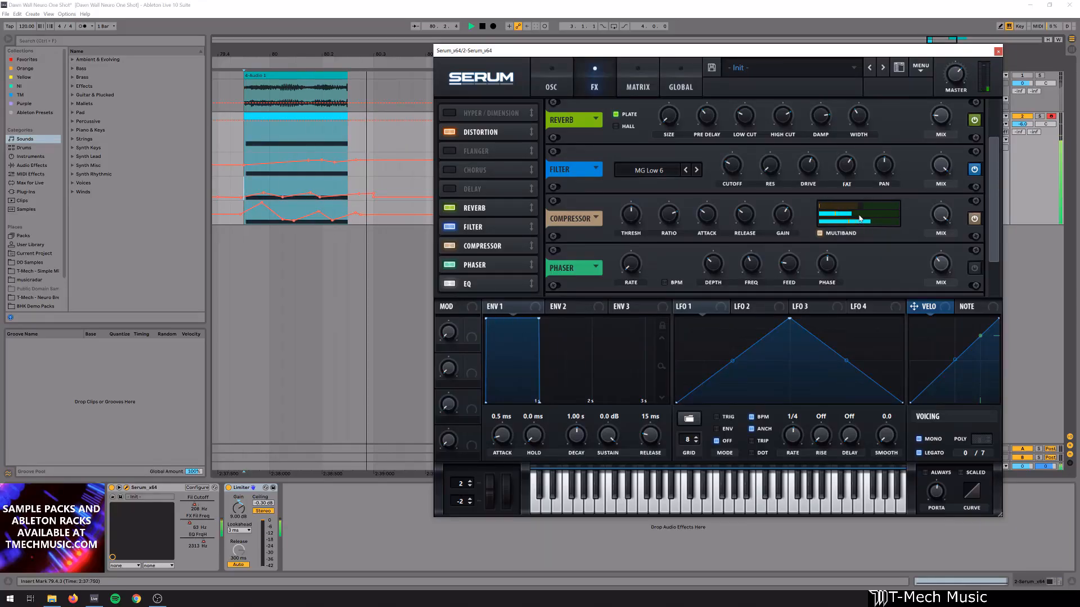
pyautogui.moveTo(860, 218); pyautogui.dragTo(866, 216)
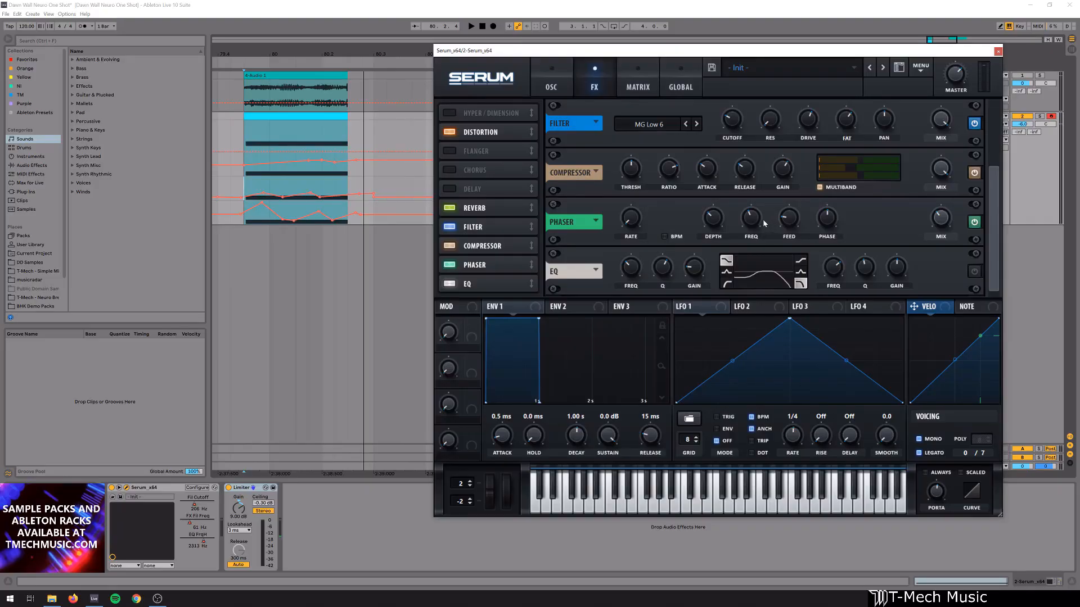
pyautogui.press('space')
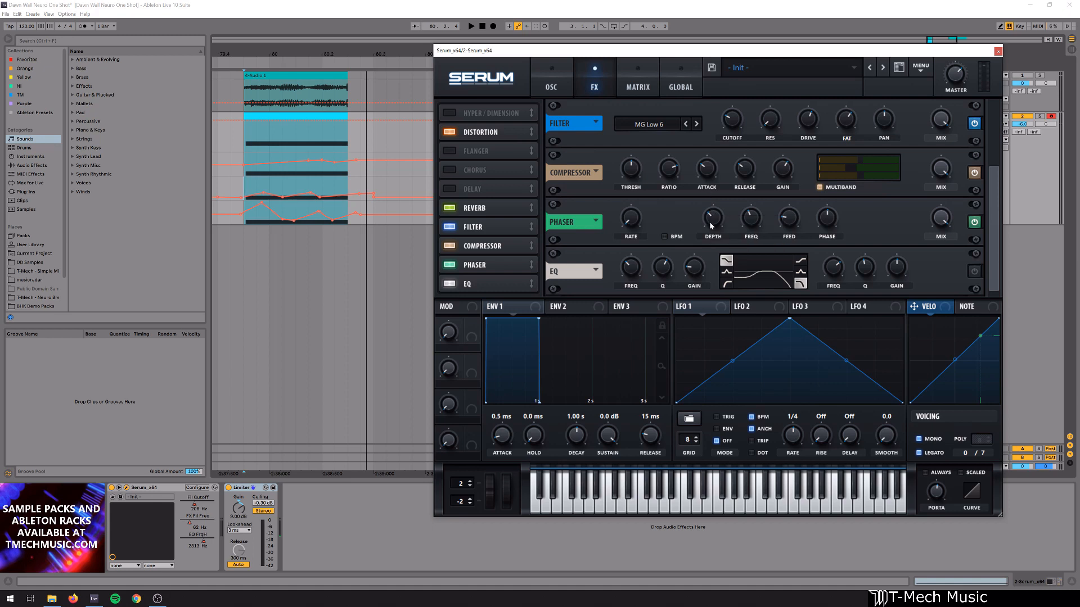
# - Adjust the phaser's depth and raise its frequency while playing back the section
pyautogui.press('space')
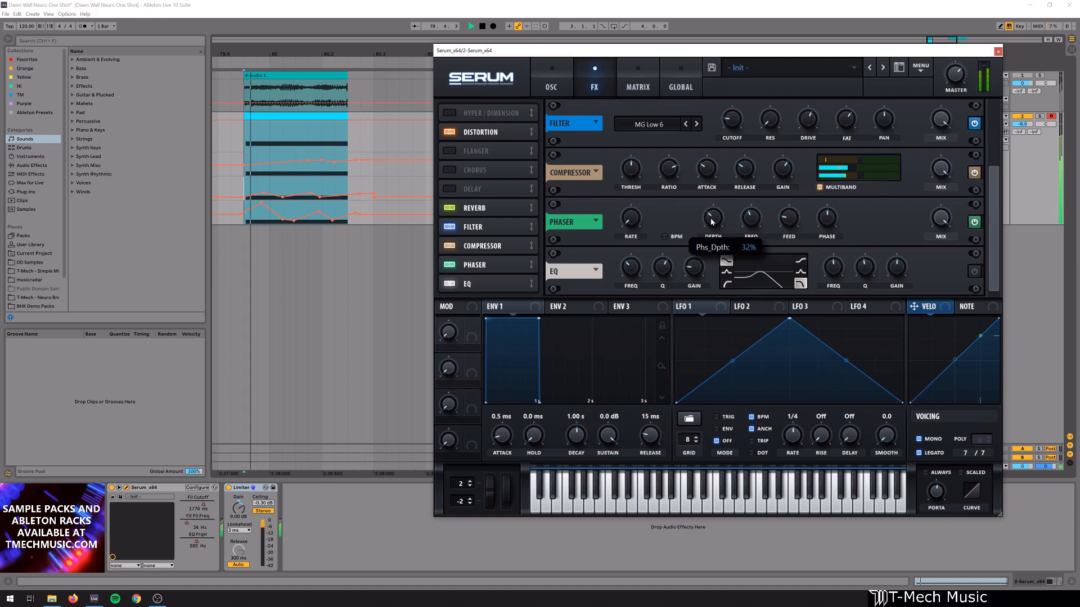
pyautogui.moveTo(709, 220)
pyautogui.mouseDown()
pyautogui.moveTo(708, 296)
pyautogui.moveTo(709, 204)
pyautogui.mouseUp()
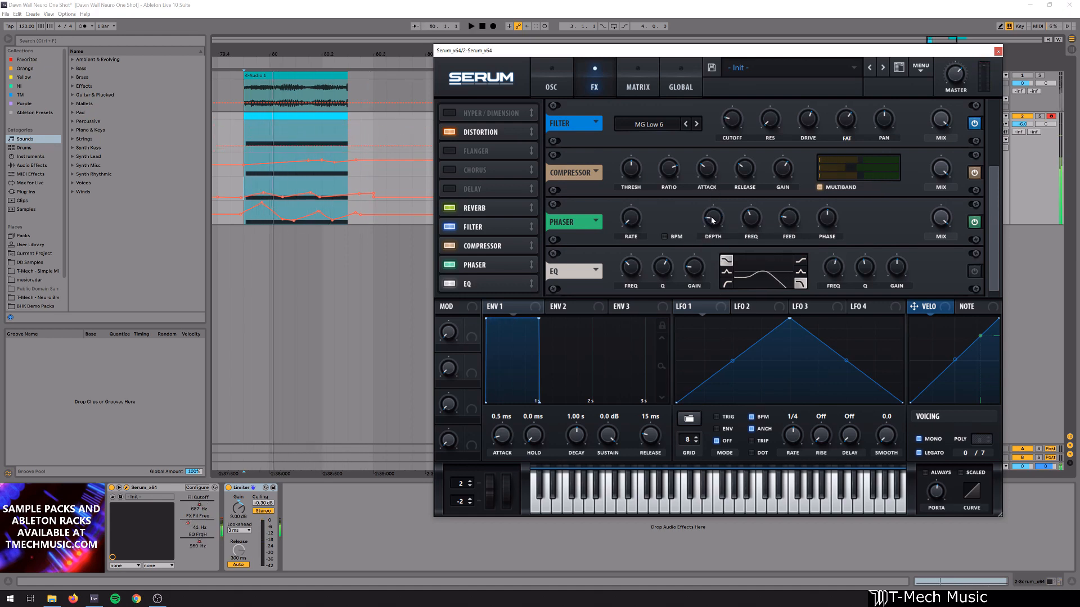
pyautogui.moveTo(751, 223); pyautogui.dragTo(753, 183)
pyautogui.moveTo(755, 226); pyautogui.dragTo(758, 276)
pyautogui.moveTo(750, 222); pyautogui.dragTo(746, 165)
pyautogui.press('space')
# - Adjust the phaser's feedback and play the section to hear the change
pyautogui.press('space')
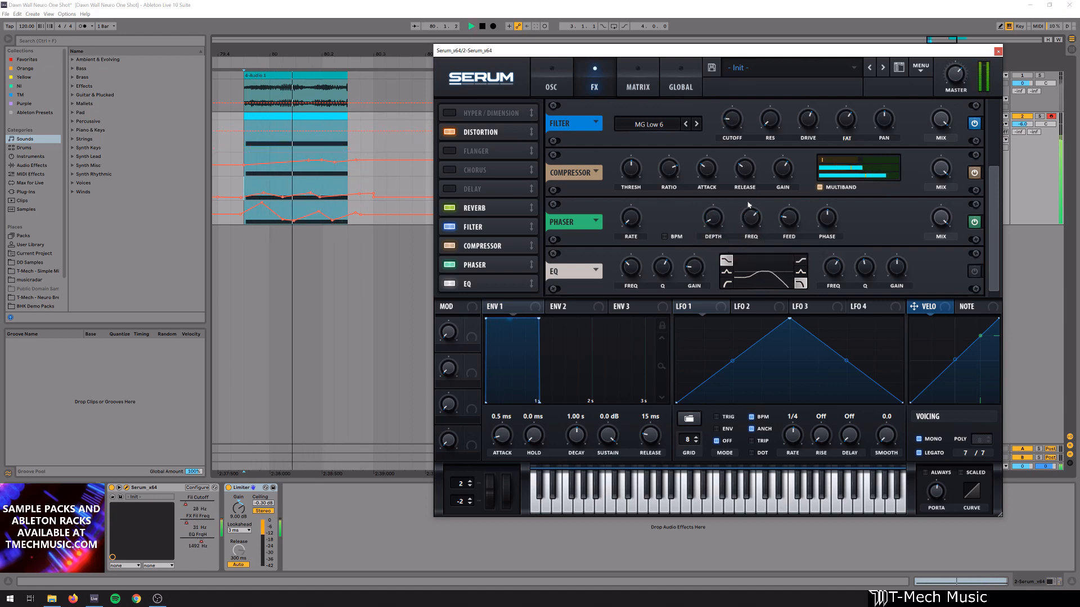
pyautogui.moveTo(789, 219); pyautogui.dragTo(798, 261)
pyautogui.press('space')
pyautogui.press('space')
pyautogui.moveTo(787, 221); pyautogui.dragTo(788, 227)
pyautogui.press('space')
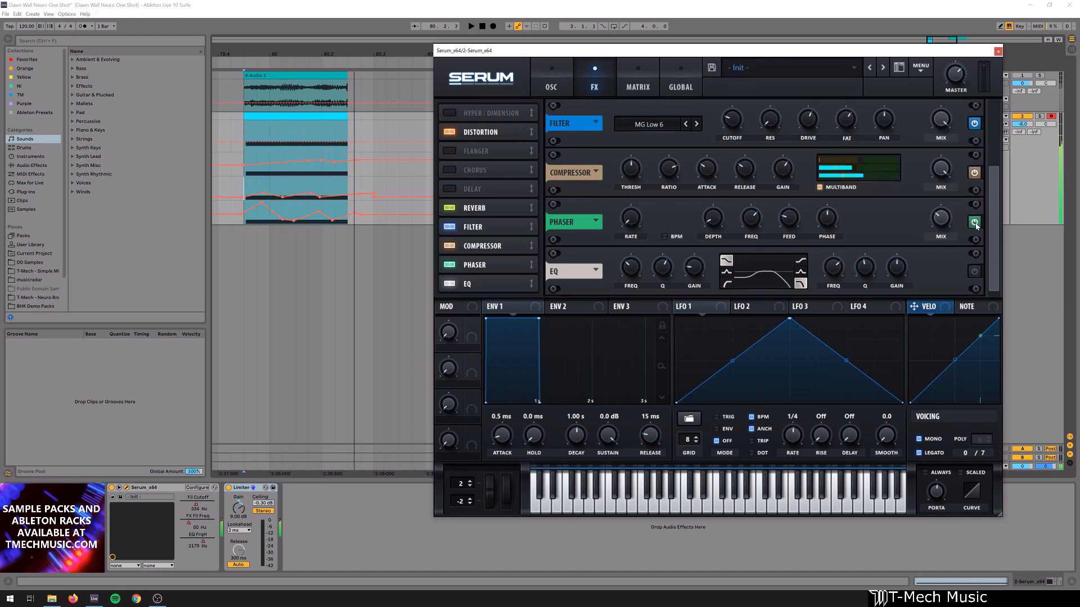
# - Play the section repeatedly with the phaser and EQ effects enabled to judge the overall sound and level
pyautogui.press('space')
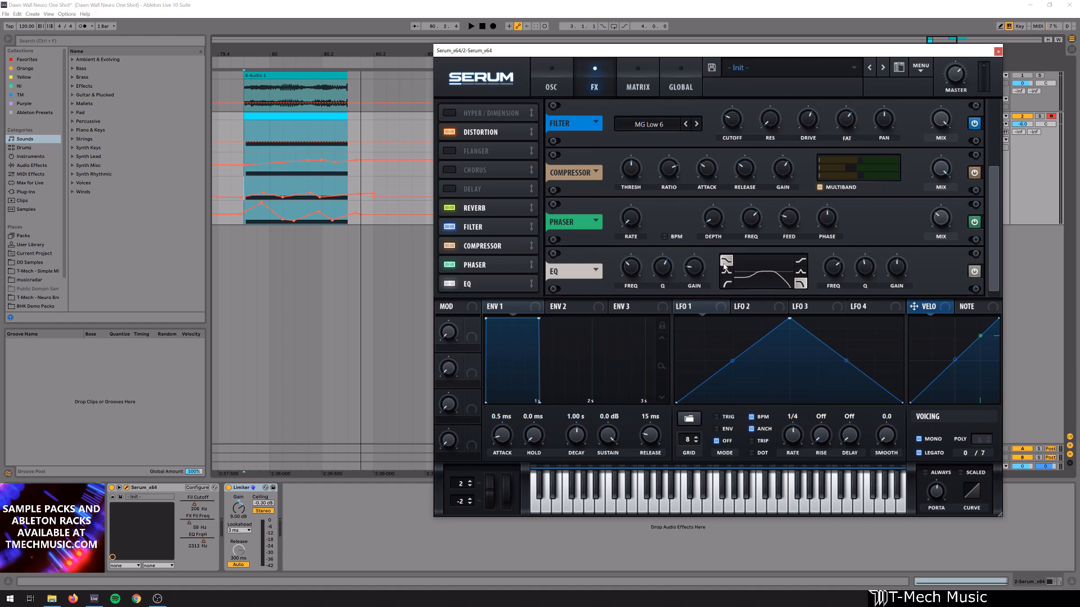
pyautogui.press('space')
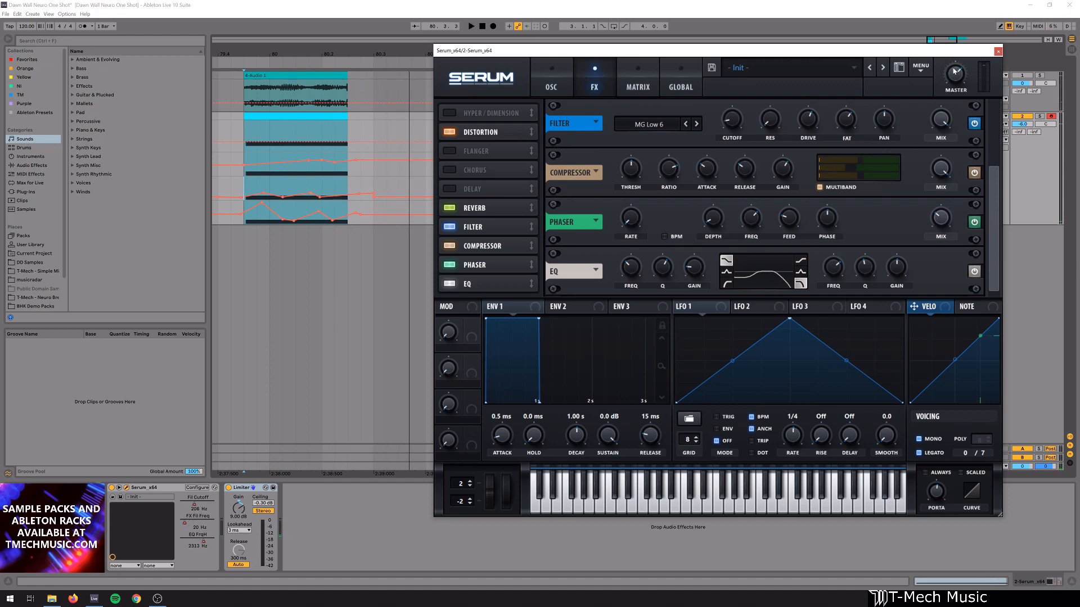
pyautogui.moveTo(956, 77)
pyautogui.press('space')
pyautogui.press('space')
pyautogui.press('space')
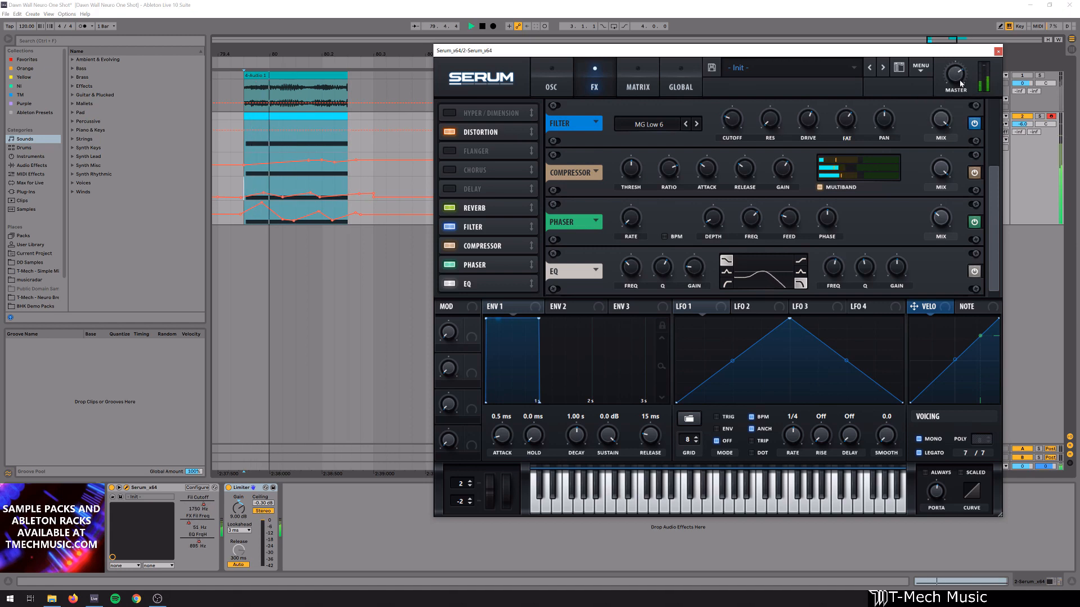